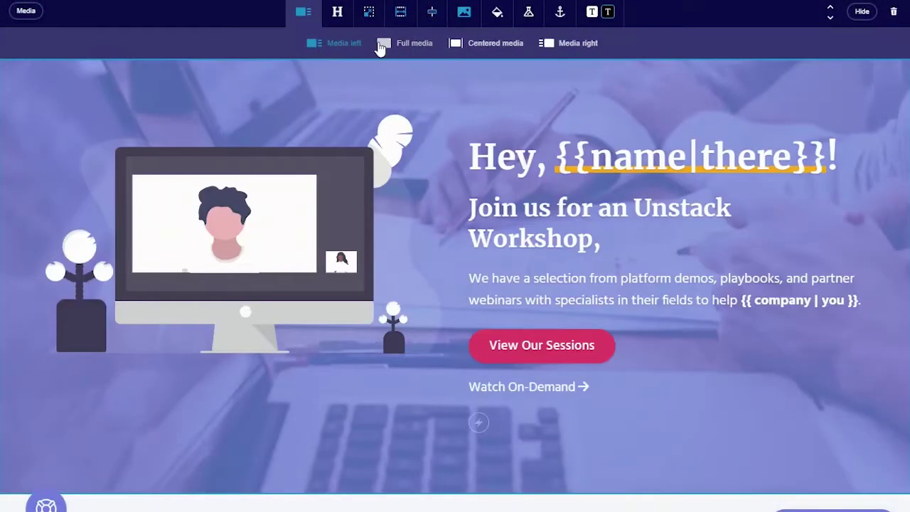
Step: Try the full and centred hero media layouts, then place the illustration right of the text
left_click(383, 44)
left_click(469, 52)
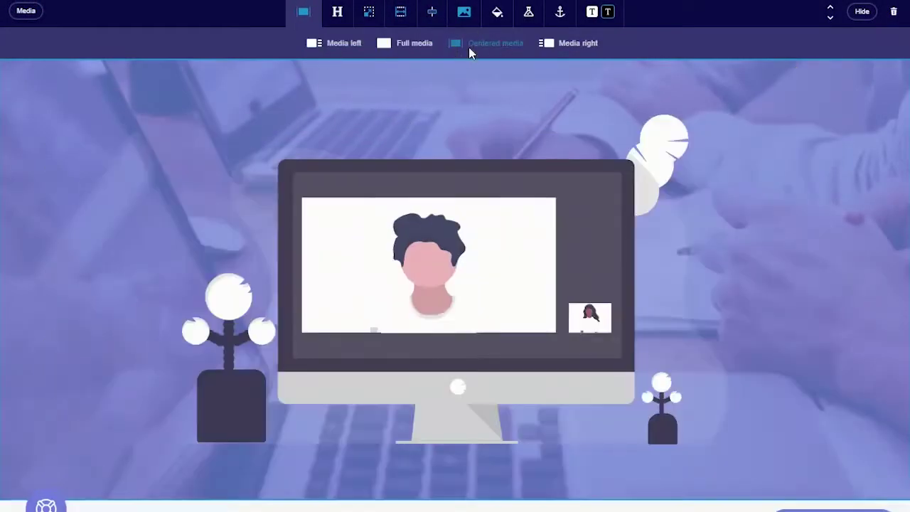
left_click(573, 47)
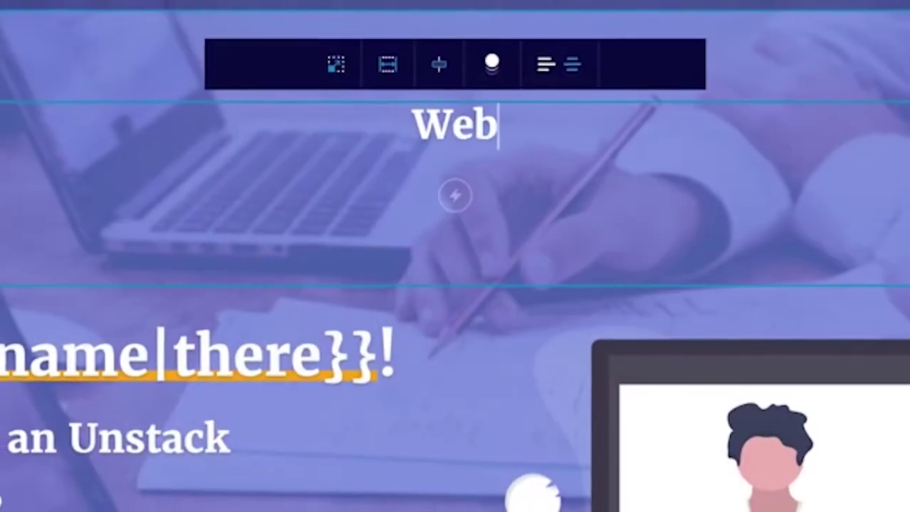
Step: Write the 'Webinars Header' heading with an italic sub-header 'And then a sub-header'
type("inars Header")
key("Return")
type("And then a s")
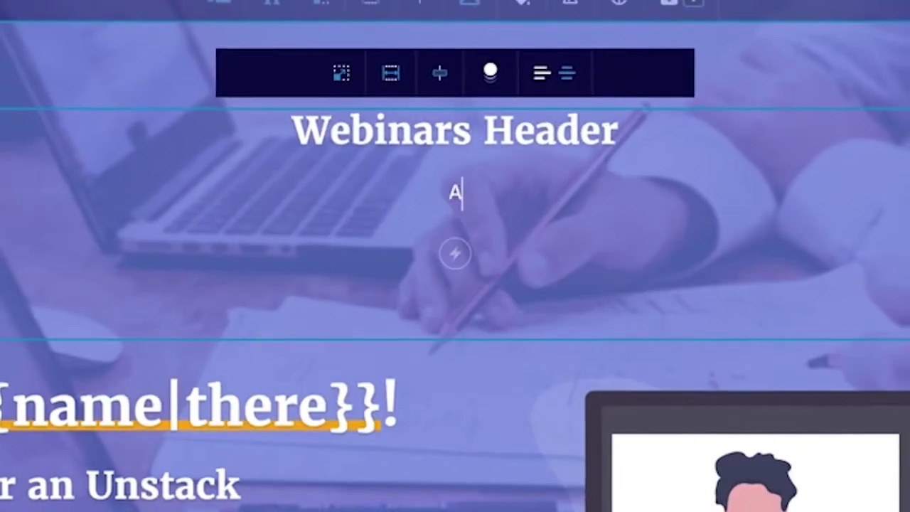
type("ub-header")
triple_click(366, 193)
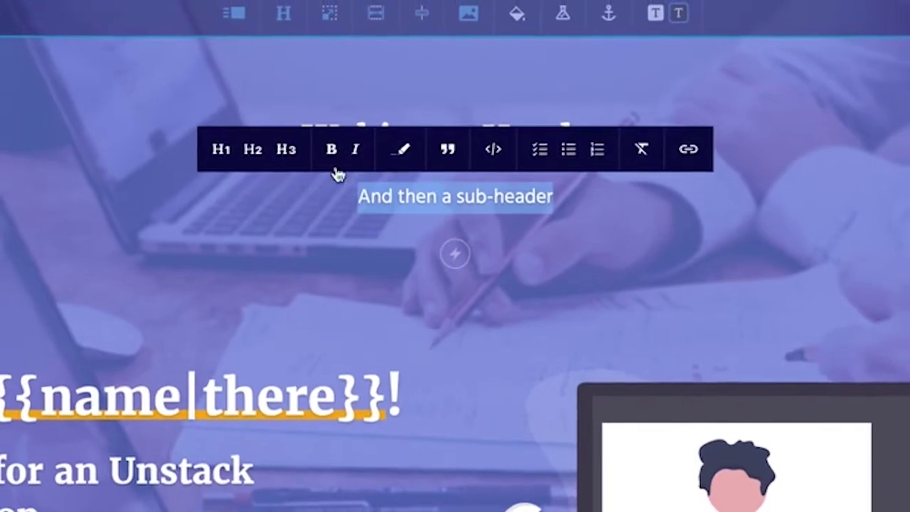
left_click(365, 150)
Step: Add a primary button labelled 'Click here!' under the sub-header
left_click(575, 202)
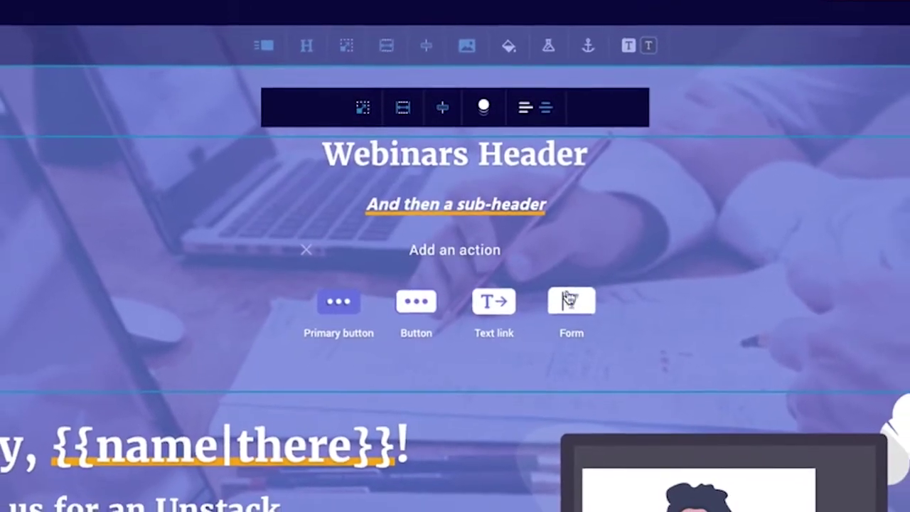
left_click(368, 306)
type("Click here!")
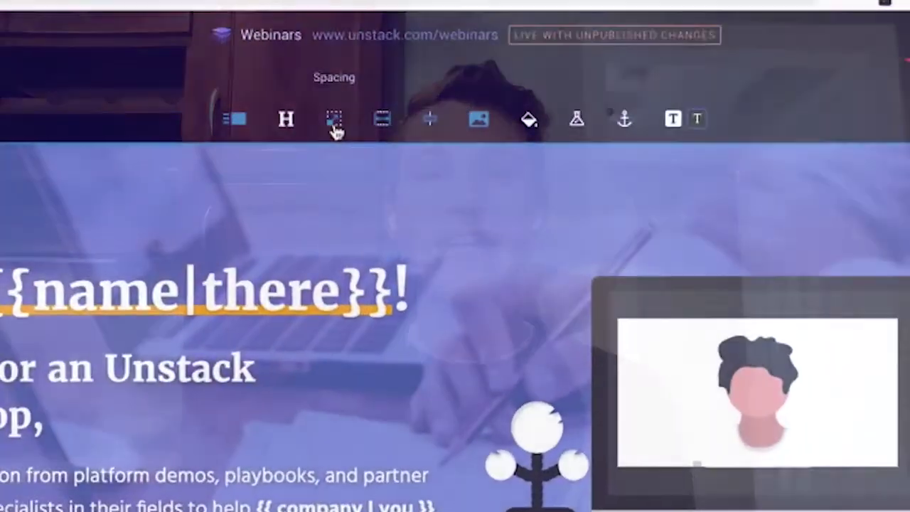
Step: Set the hero padding to Top 1, Right 6, Bottom 2 and Left 6
left_click(335, 128)
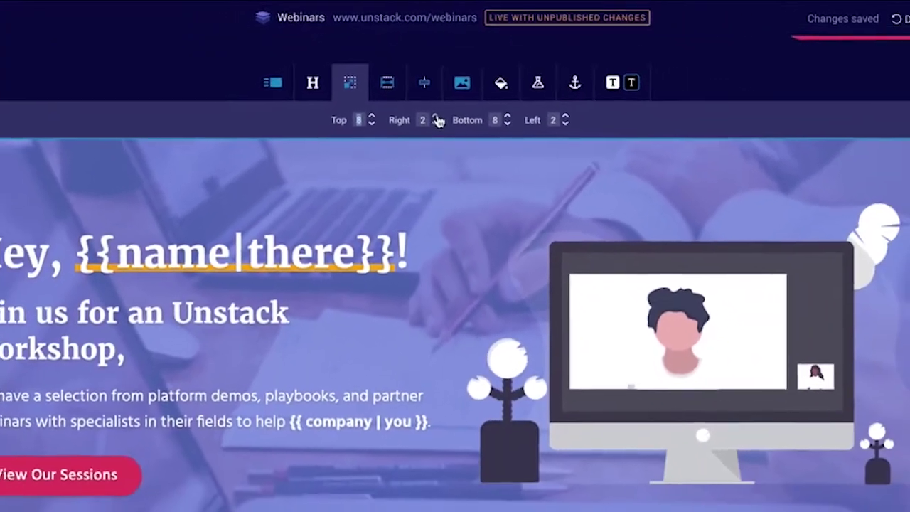
left_click(440, 145)
left_click(440, 146)
left_click(439, 146)
left_click(440, 146)
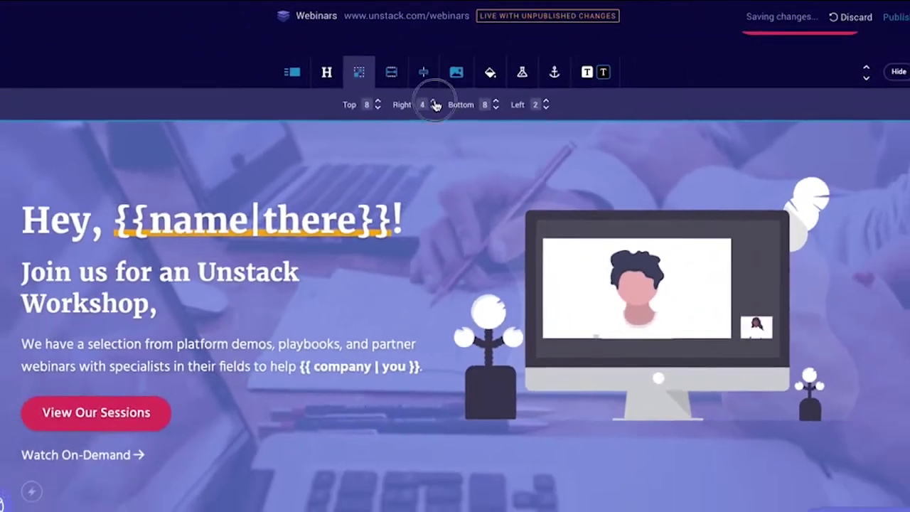
left_click(538, 98)
left_click(539, 98)
left_click(538, 98)
left_click(538, 98)
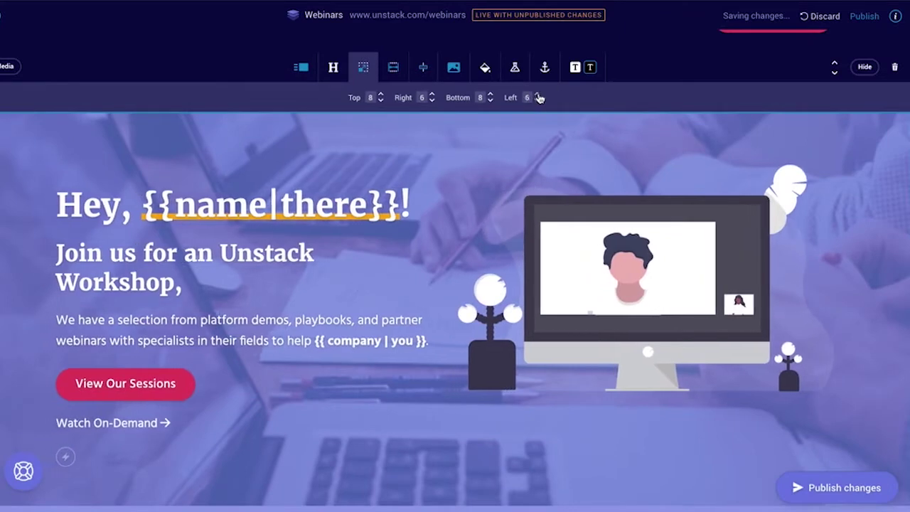
left_click(382, 100)
left_click(382, 101)
left_click(382, 100)
left_click(382, 100)
left_click(382, 101)
left_click(383, 101)
left_click(382, 101)
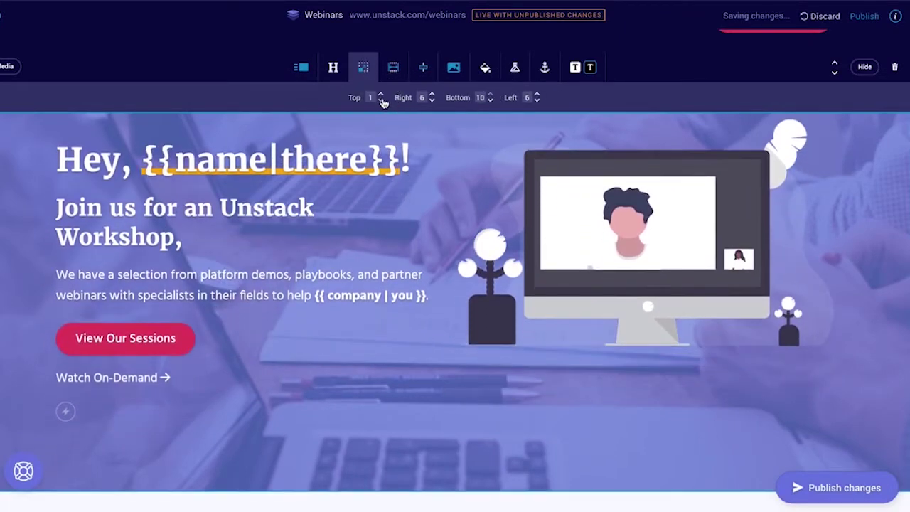
left_click(490, 100)
left_click(489, 100)
left_click(490, 100)
left_click(489, 101)
left_click(489, 100)
left_click(489, 100)
left_click(489, 101)
left_click(490, 100)
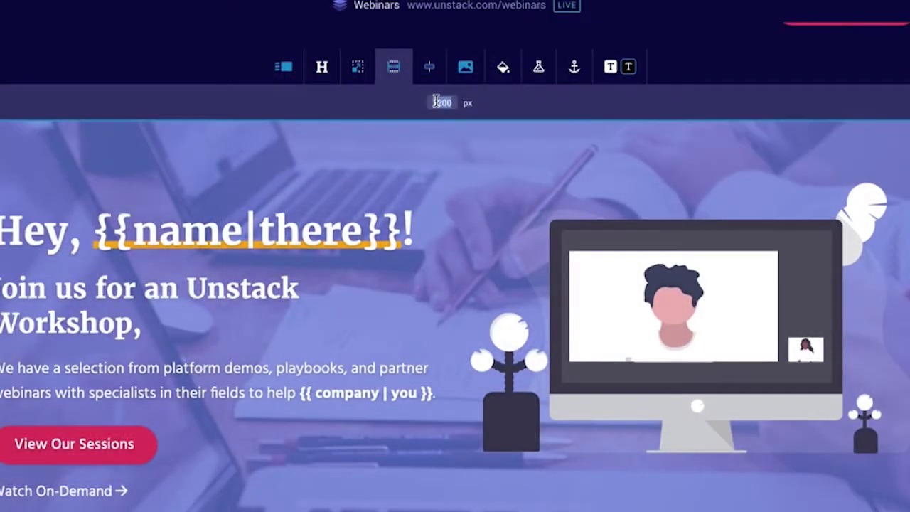
Step: Try 1200 px and 600 px content widths, then settle on 800 px
type("1200")
key("BackSpace")
key("BackSpace")
key("BackSpace")
key("BackSpace")
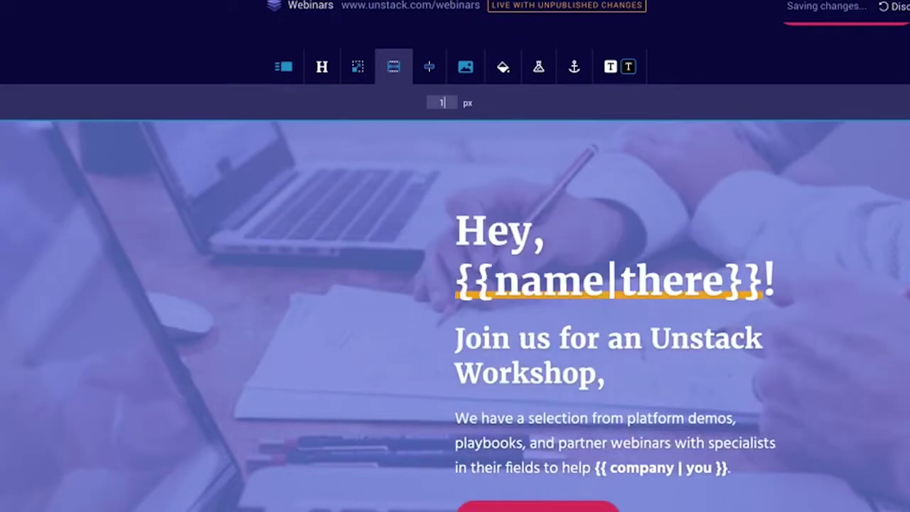
type("600")
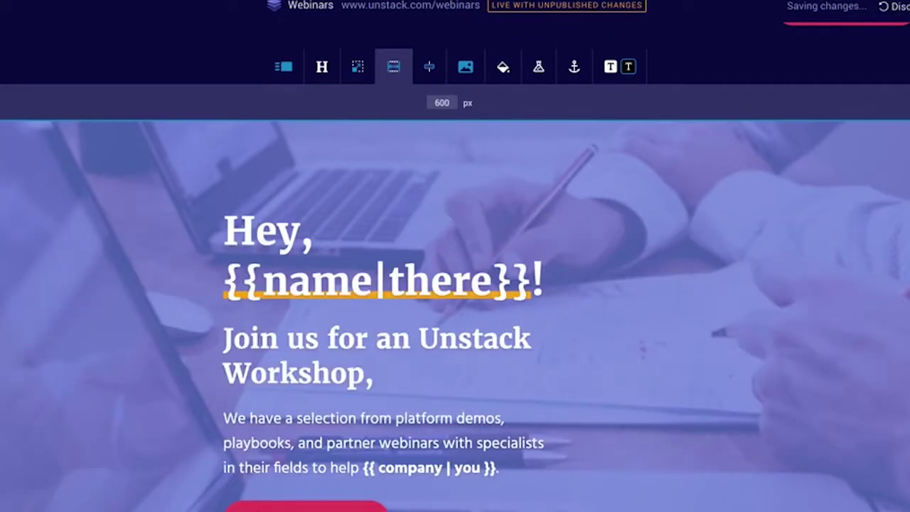
key("BackSpace")
key("BackSpace")
key("BackSpace")
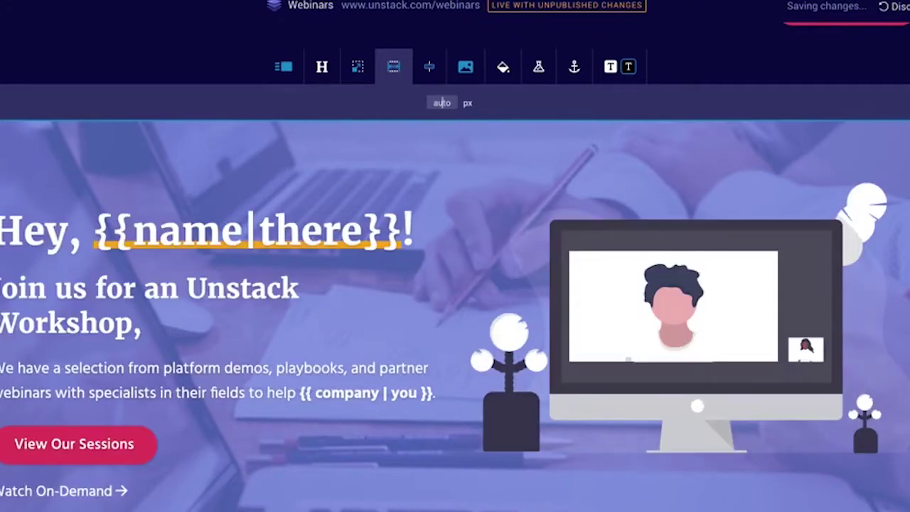
type("800")
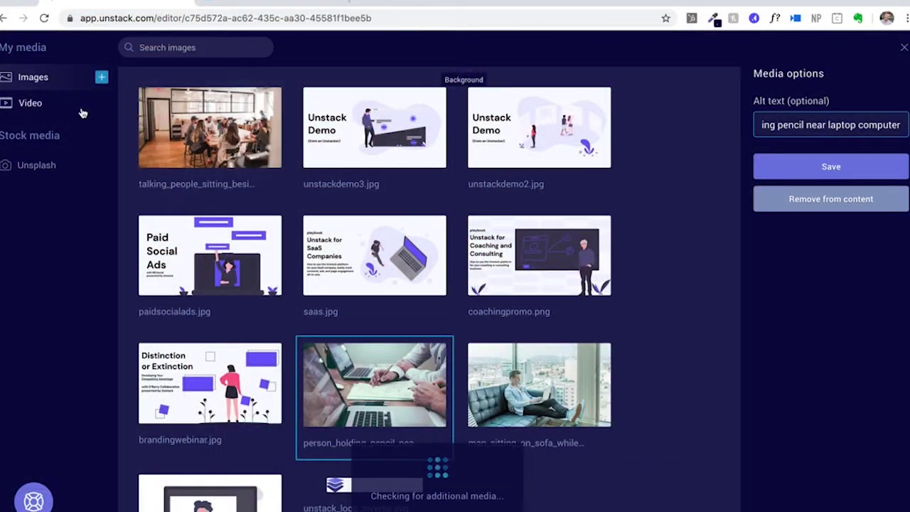
Step: Apply the desk-scene background image, top-aligned and scrolling at 0.25x parallax
left_click(71, 111)
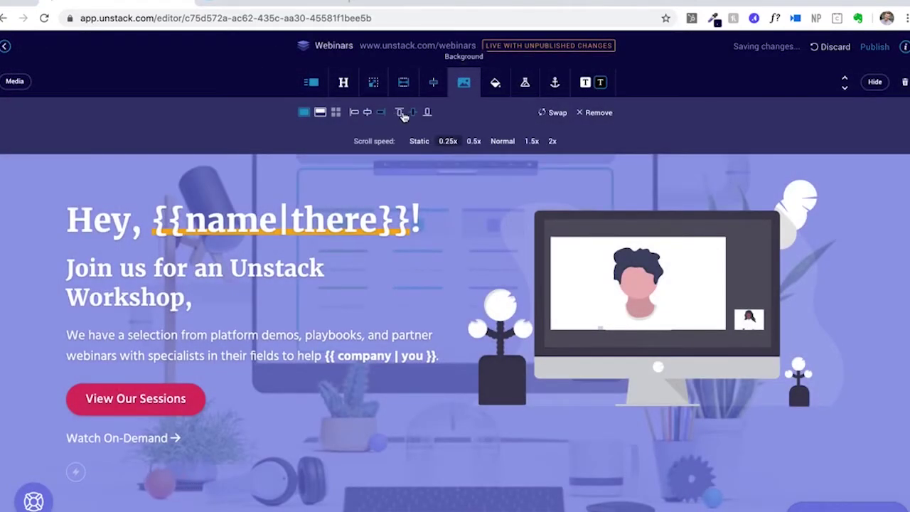
left_click(399, 114)
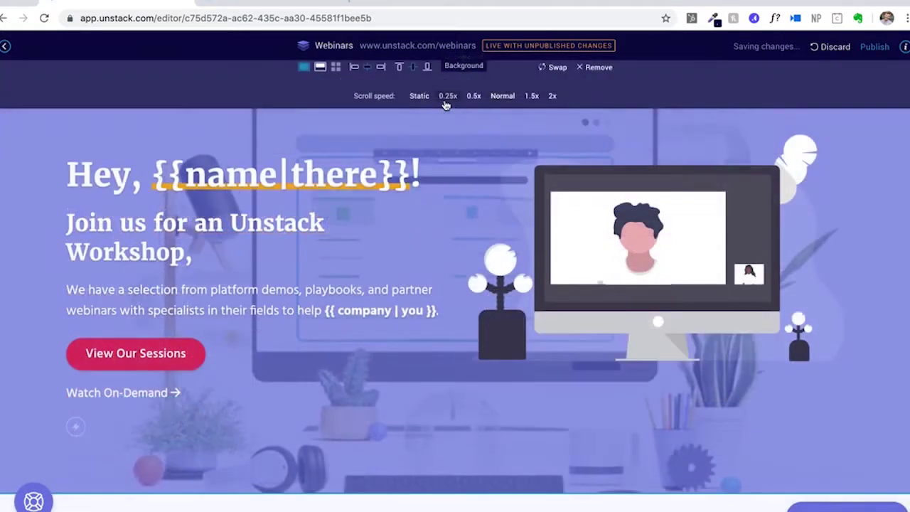
left_click(447, 96)
scroll(442, 186, "down", 3)
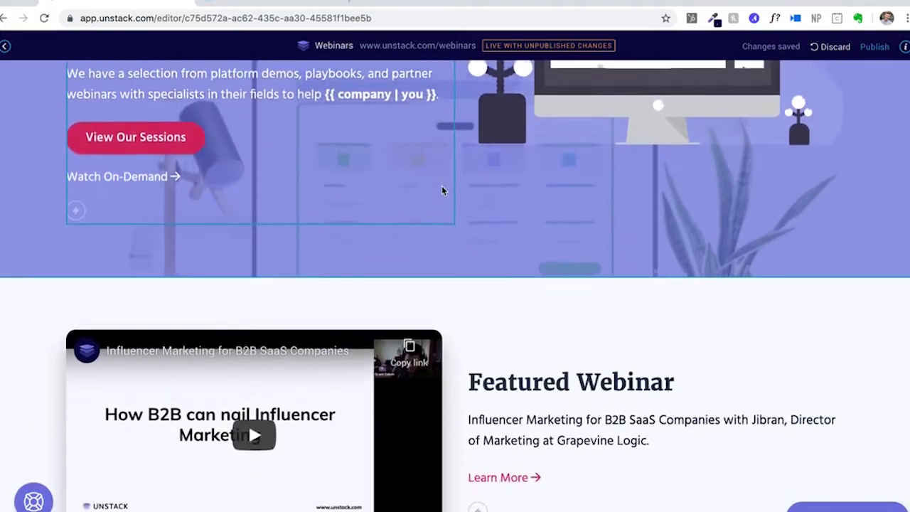
scroll(442, 186, "up", 2)
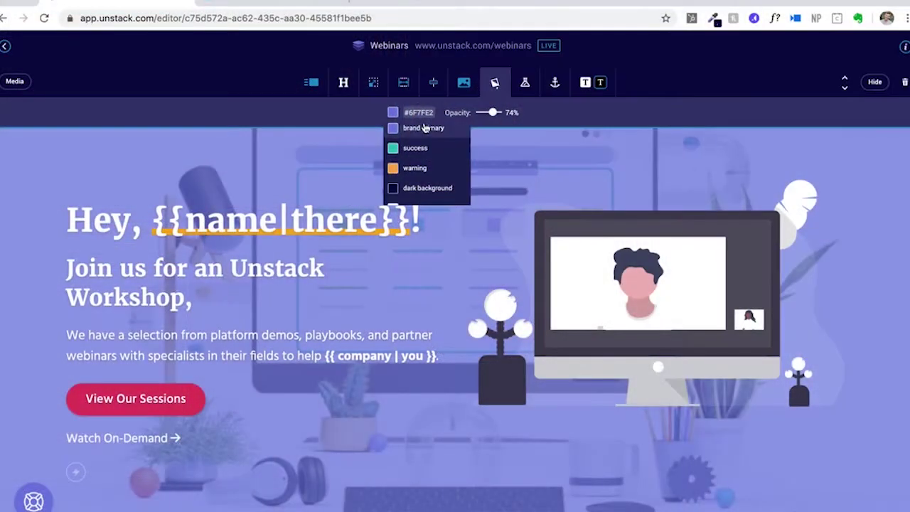
Step: Close the colour choices and lower the purple overlay opacity to 24%
left_click(424, 127)
mouse_move(490, 117)
left_mouse_down()
mouse_move(477, 116)
mouse_move(493, 119)
left_mouse_up()
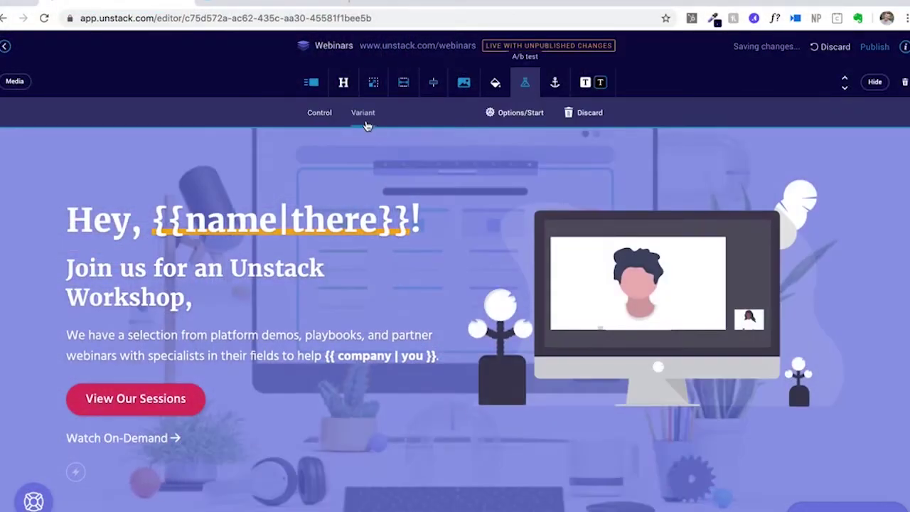
Step: Change the variant headline to 'Welcome to Unstack!'
left_click(364, 114)
left_click_drag(148, 223, 421, 223)
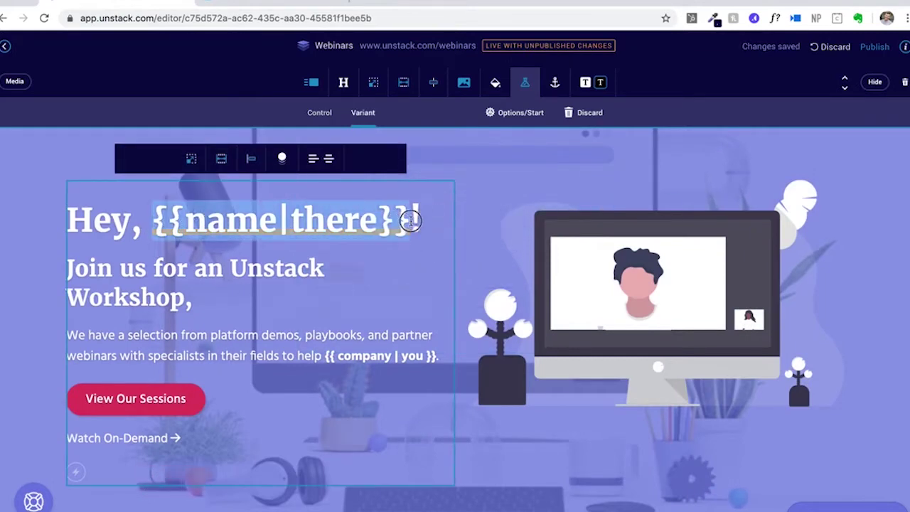
key("BackSpace")
key("BackSpace")
key("BackSpace")
key("BackSpace")
key("BackSpace")
key("BackSpace")
type("Welcome to Unstack!")
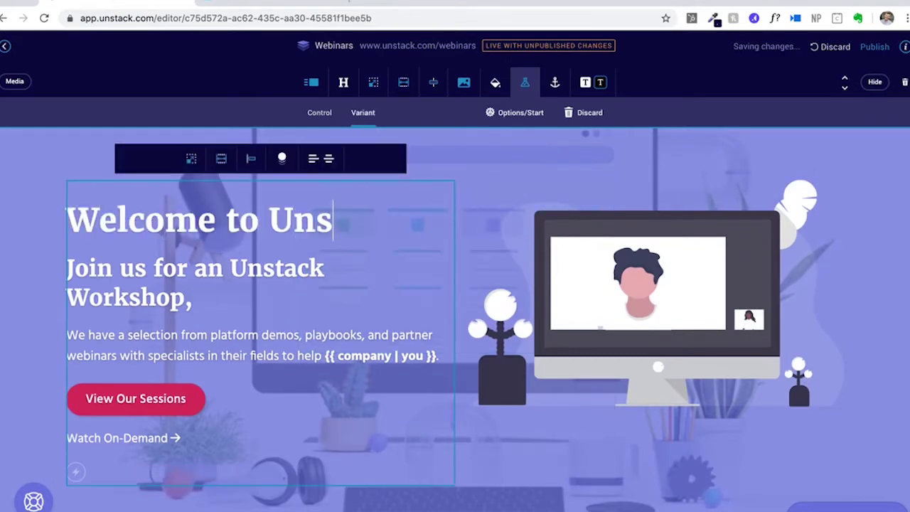
Step: Set the A/B test goal to viewing the Homepage and name it 'Demo Test'
left_click(538, 117)
left_click(732, 114)
type("home")
left_click(725, 157)
scroll(744, 180, "down", 3)
left_click(723, 406)
type("Demo Test")
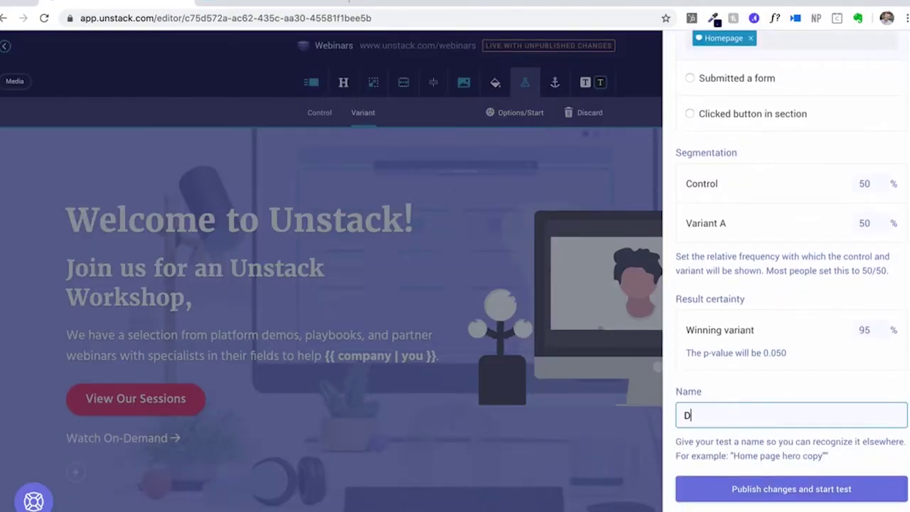